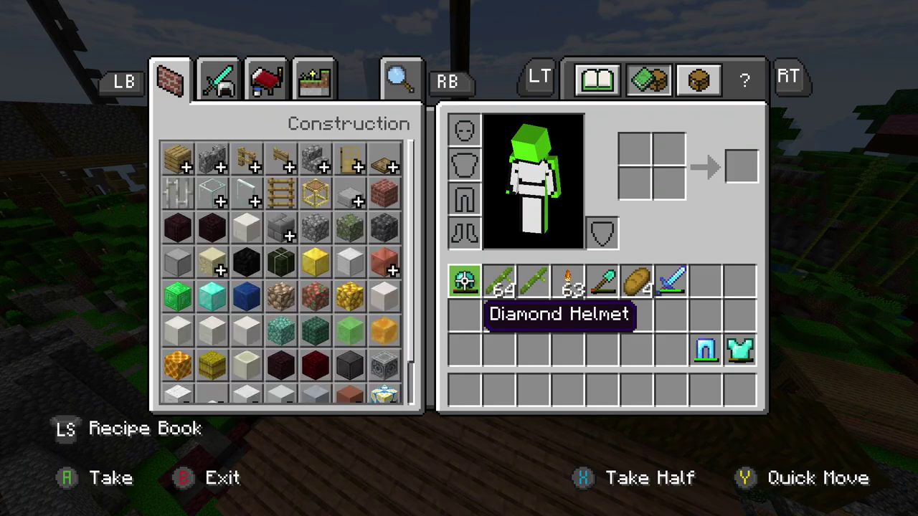
Step: Close the inventory, browse the Minecraft YouTubers 3.1 skins, and return to the Xbox home screen
key("Escape")
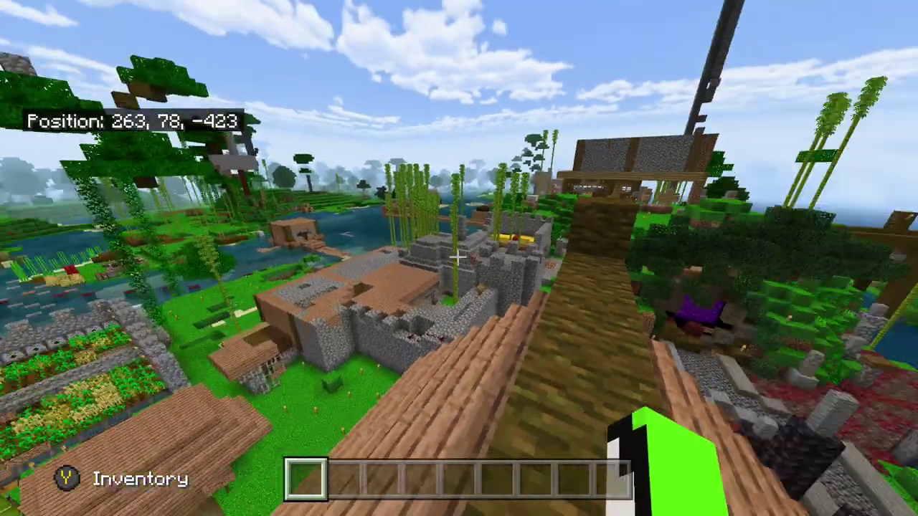
key("w")
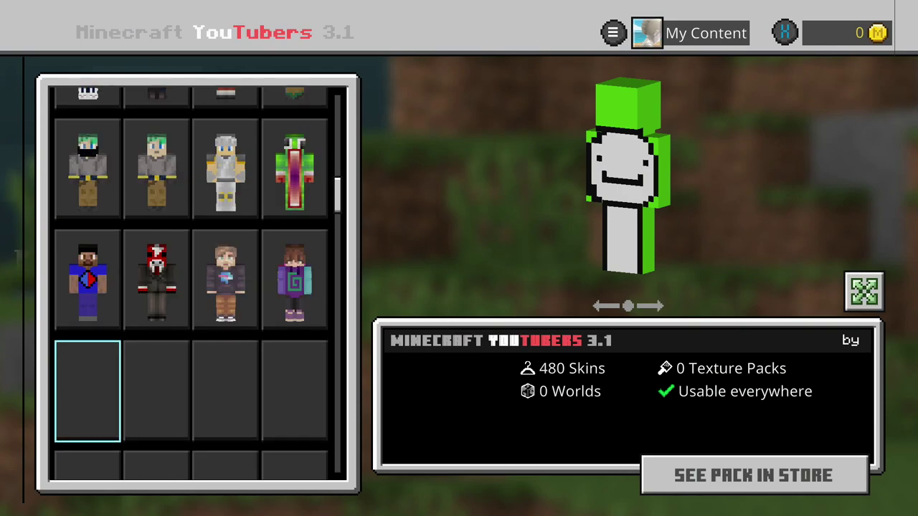
key("Down")
key("Down")
key("Right")
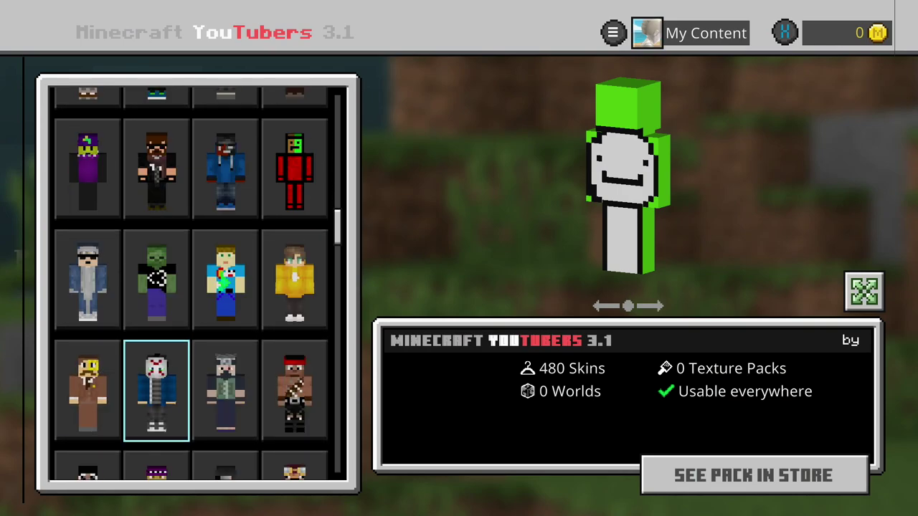
key("Down")
key("Down")
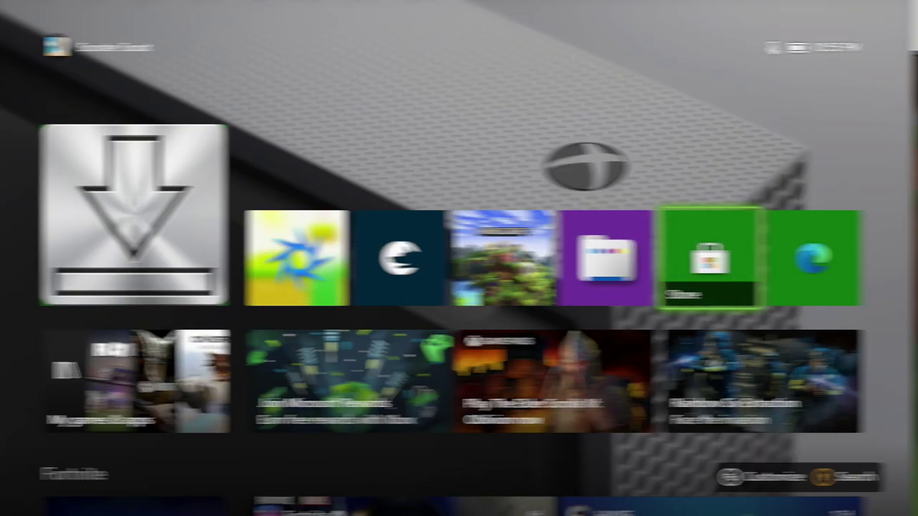
key("Down")
Step: Launch the Microsoft Store from the Apps list in My games & apps
key("Left")
key("Left")
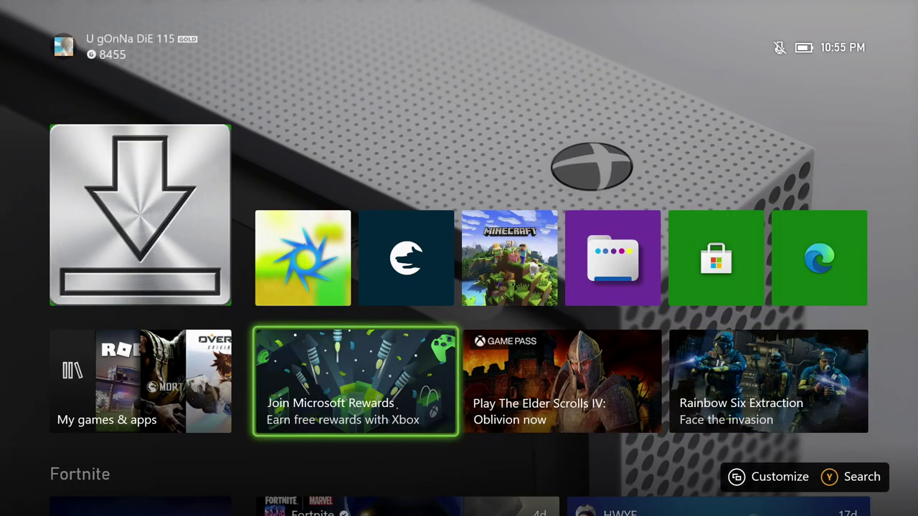
key("Left")
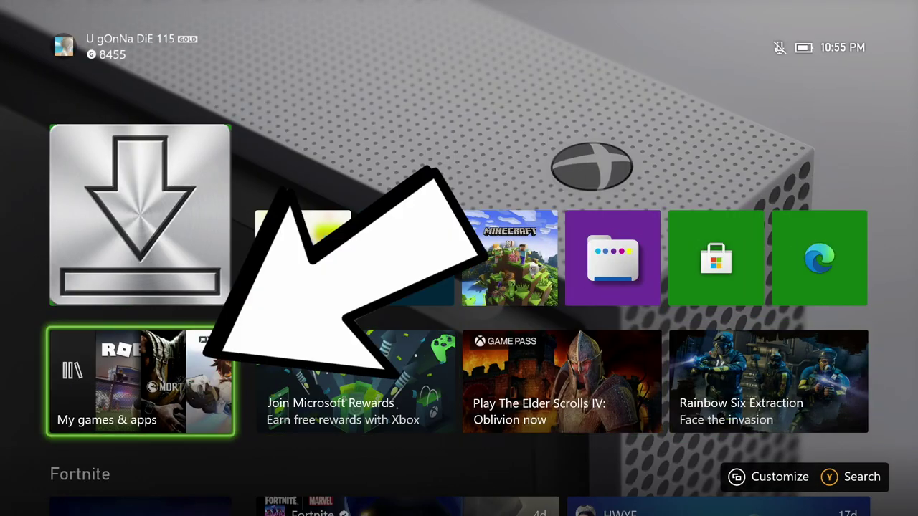
key("Return")
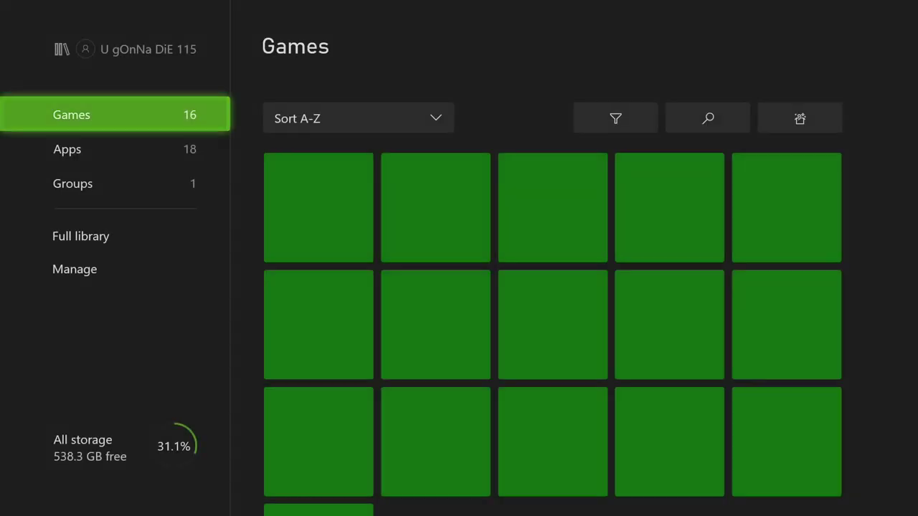
key("Down")
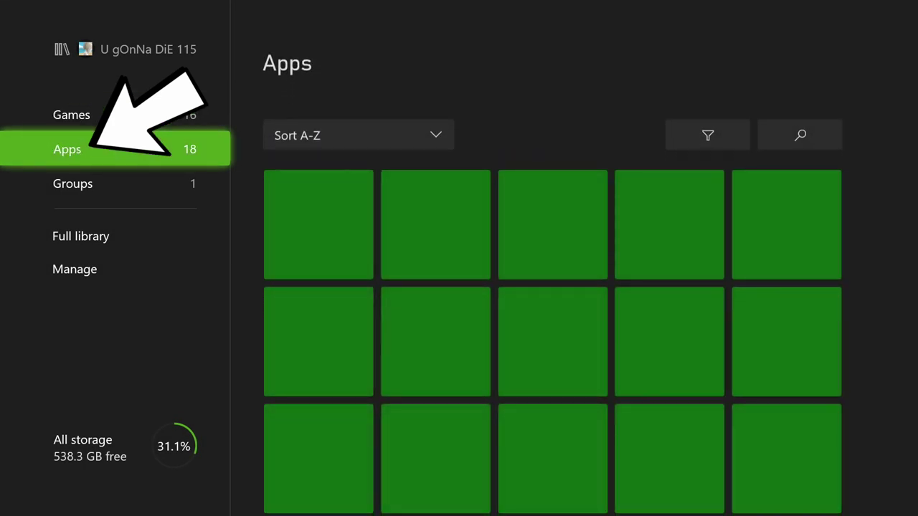
key("Right")
key("Left")
key("Right")
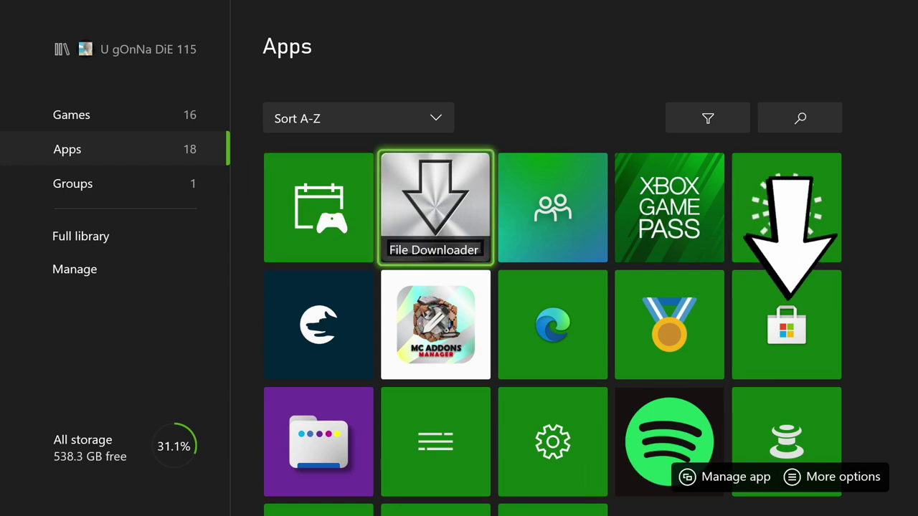
key("Right")
key("Right")
key("Right")
key("Down")
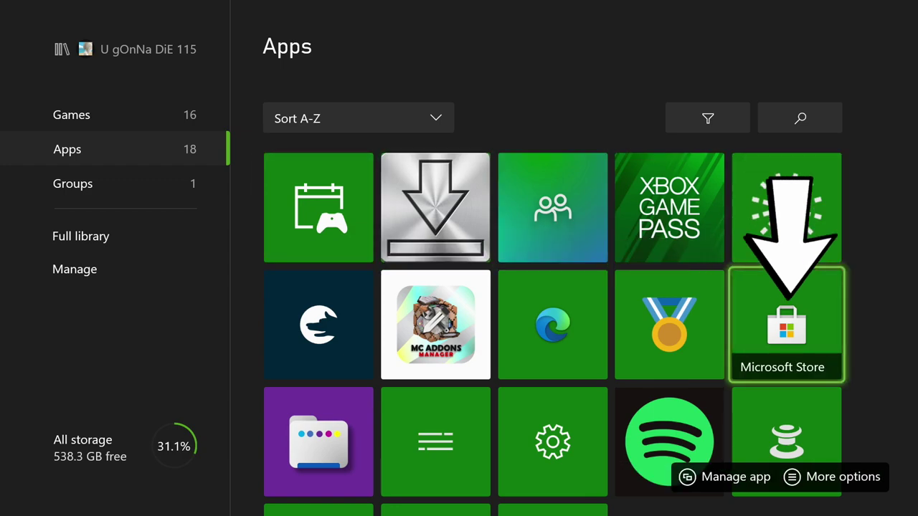
key("Return")
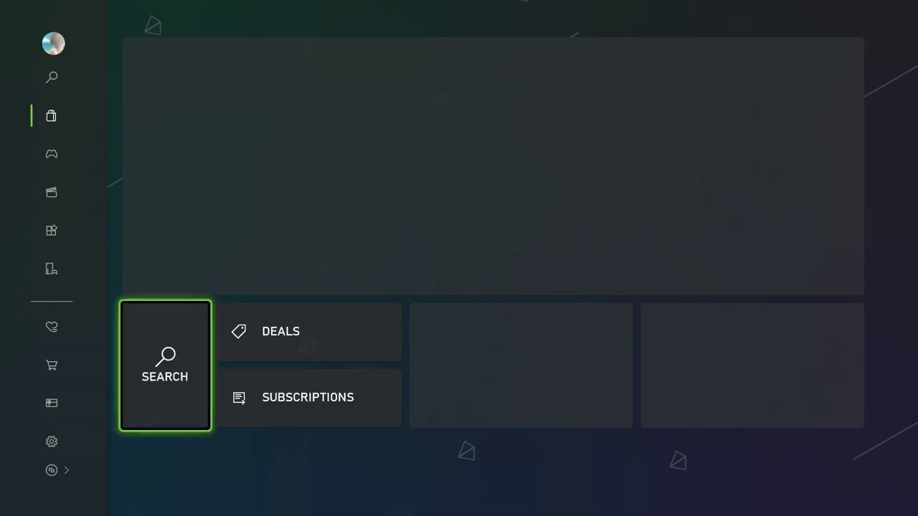
Step: Search the Store for My Files Explorer, Internet Browser and Expansion for Explorer, confirming each is owned
key("Return")
type("My files")
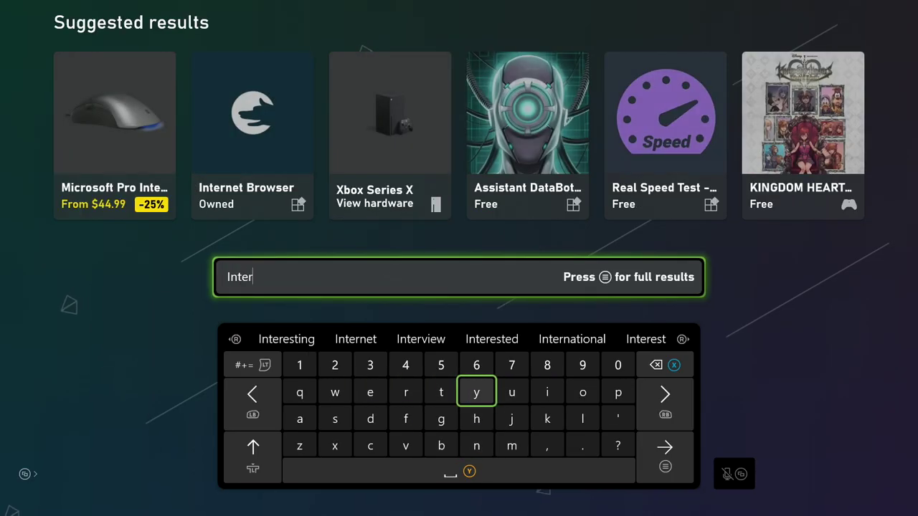
type("net browser")
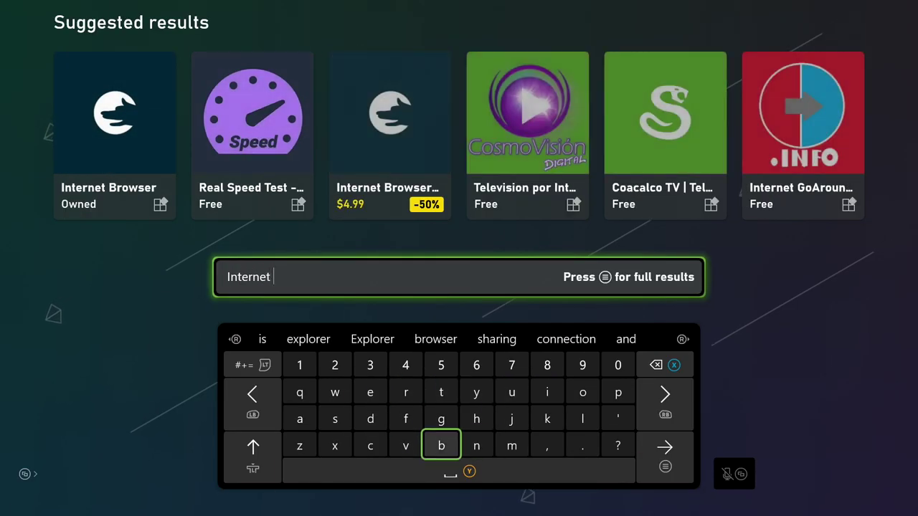
left_click(115, 136)
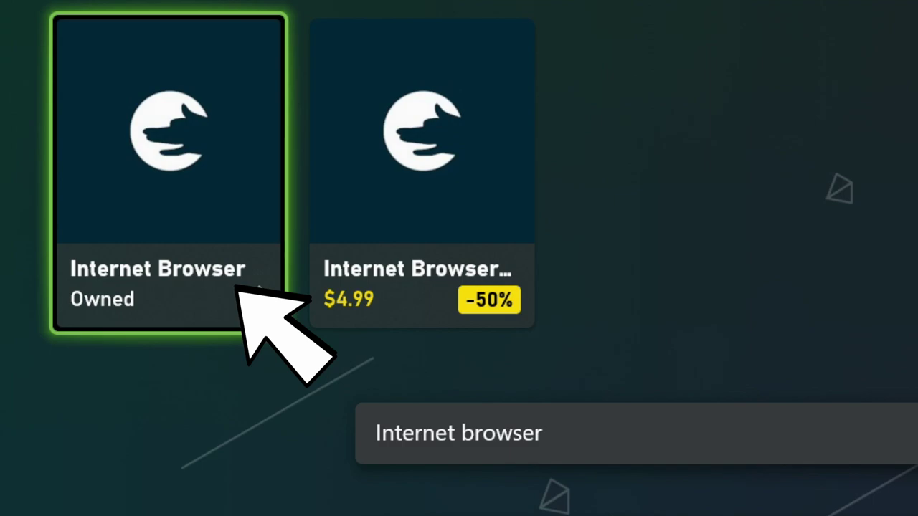
key("Return")
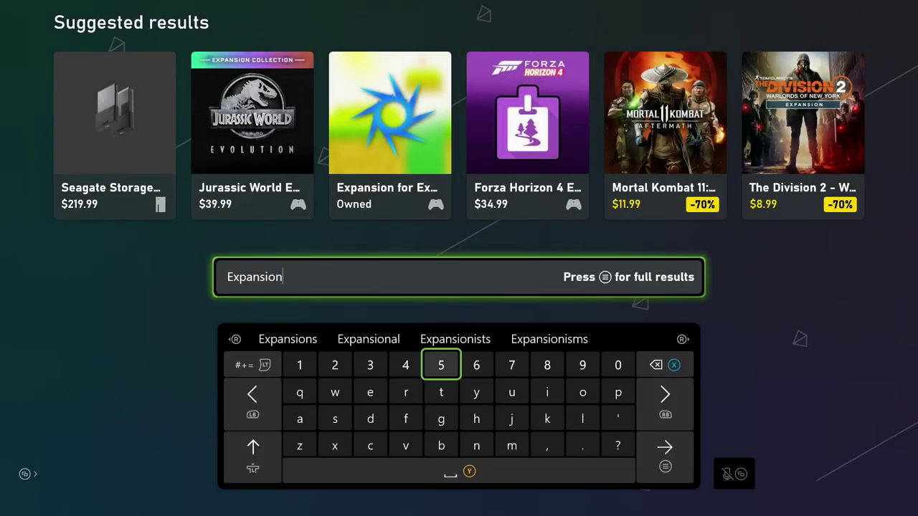
type("for")
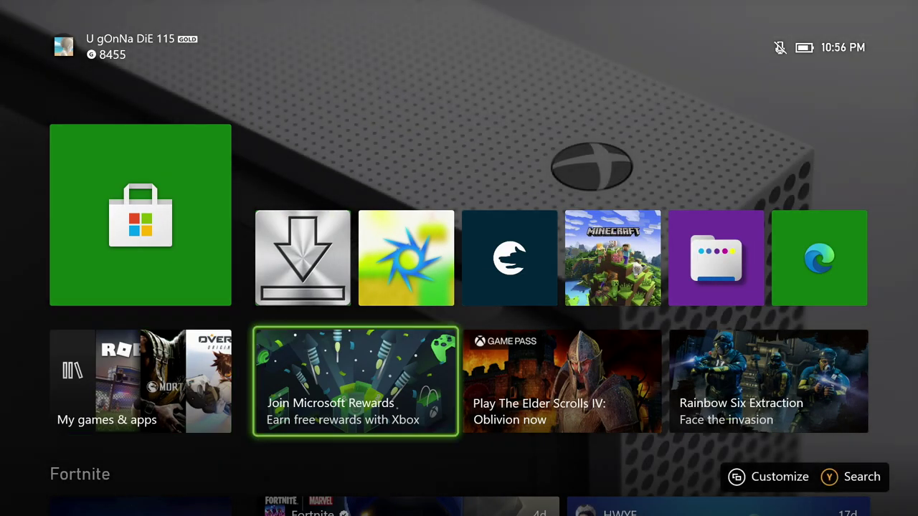
key("Right")
Step: Launch Internet Browser and enter the MediaFire link for minecraft_youtubers_3.1.zip
key("Up")
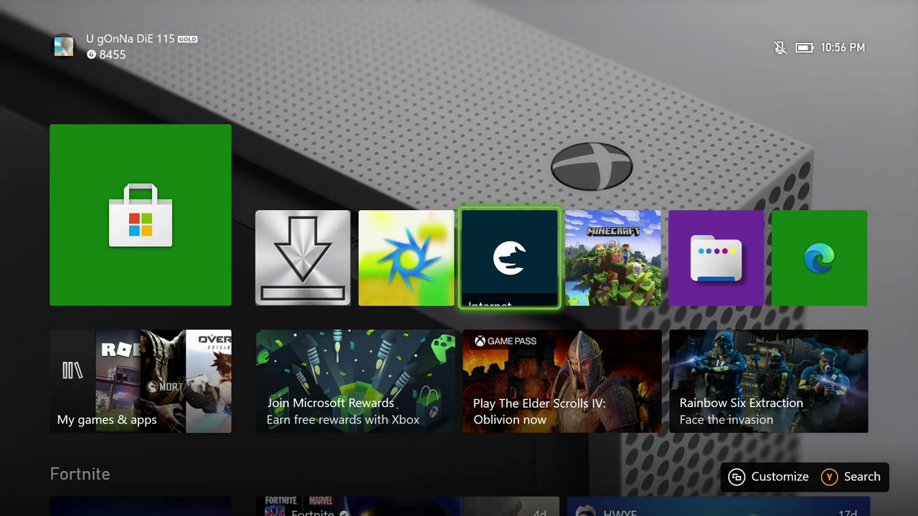
key("Right")
key("Left")
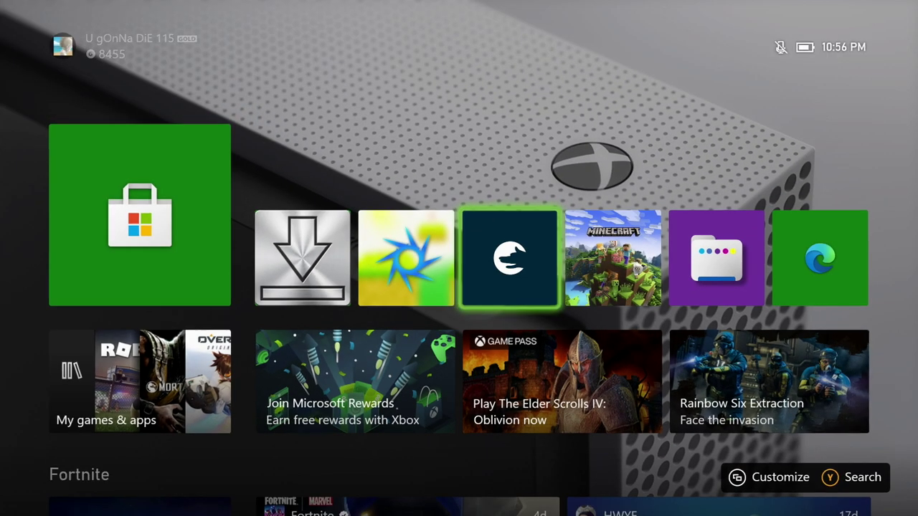
key("Return")
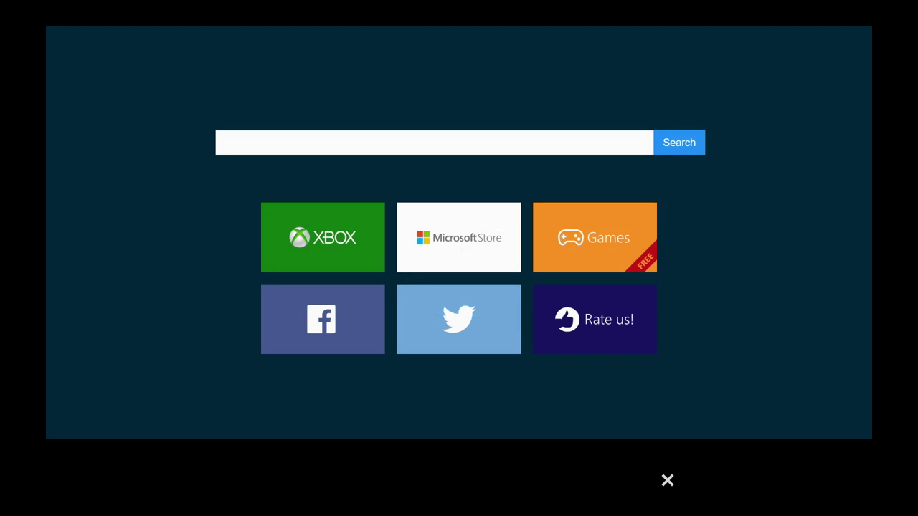
key("y")
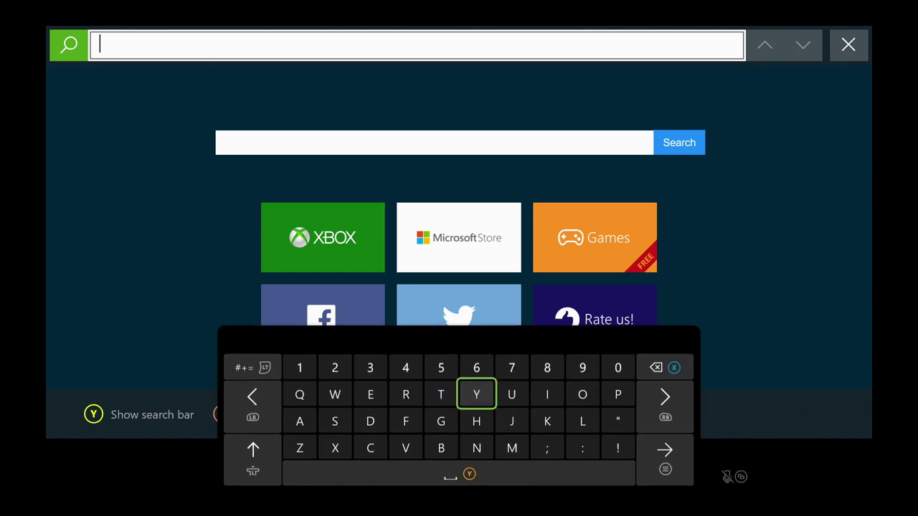
type("www.mediafire.com/file/iqljwflcc87lkqn/minecraft_youtubers_3.1.zip/file")
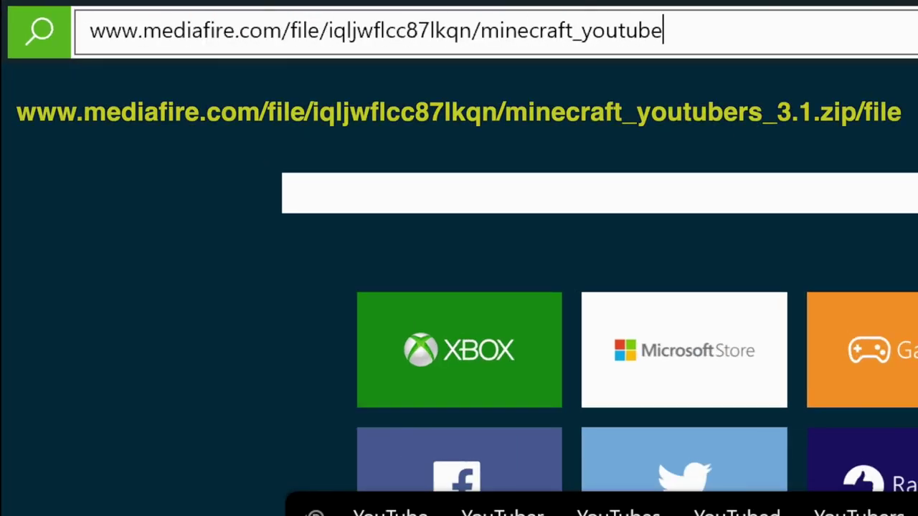
key("Return")
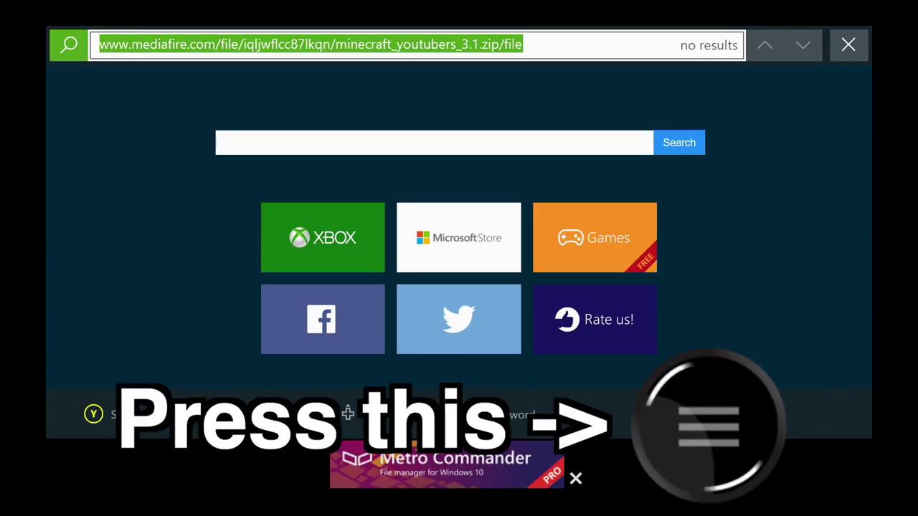
Step: Copy the MediaFire link and close the find bar
key("Menu")
key("Down")
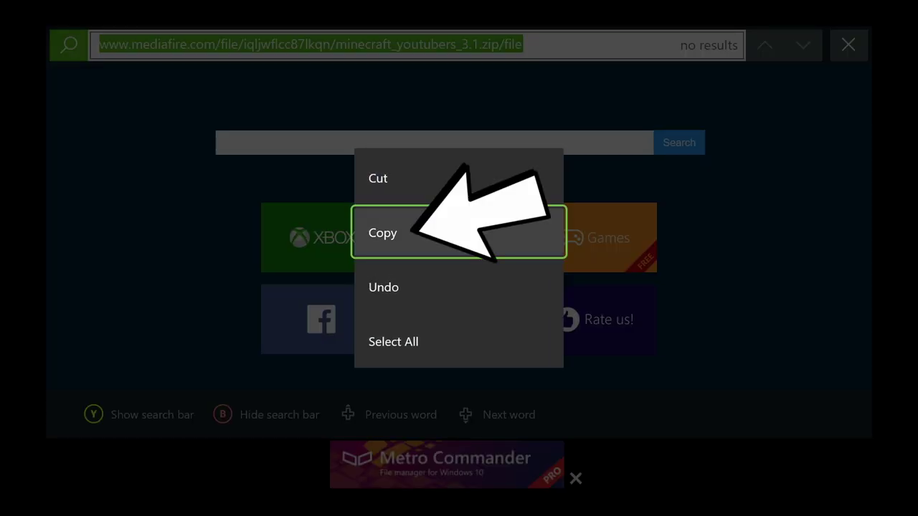
key("Return")
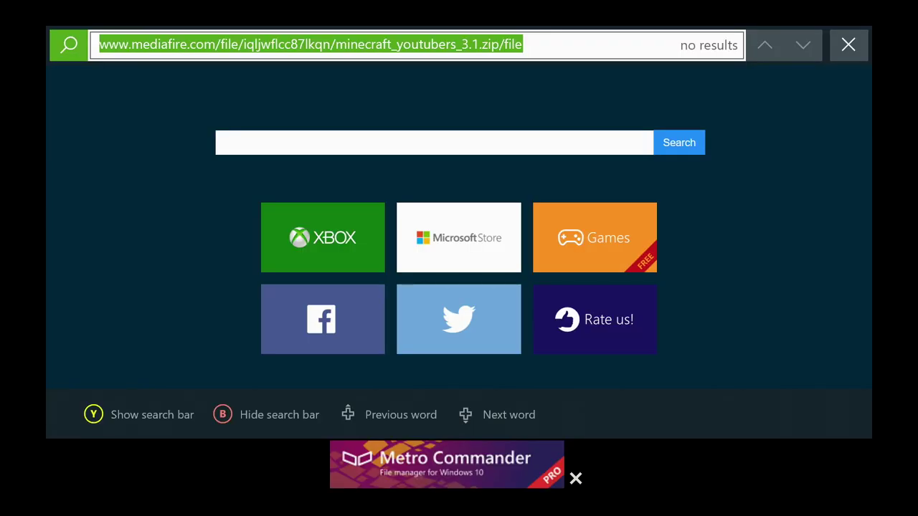
key("Escape")
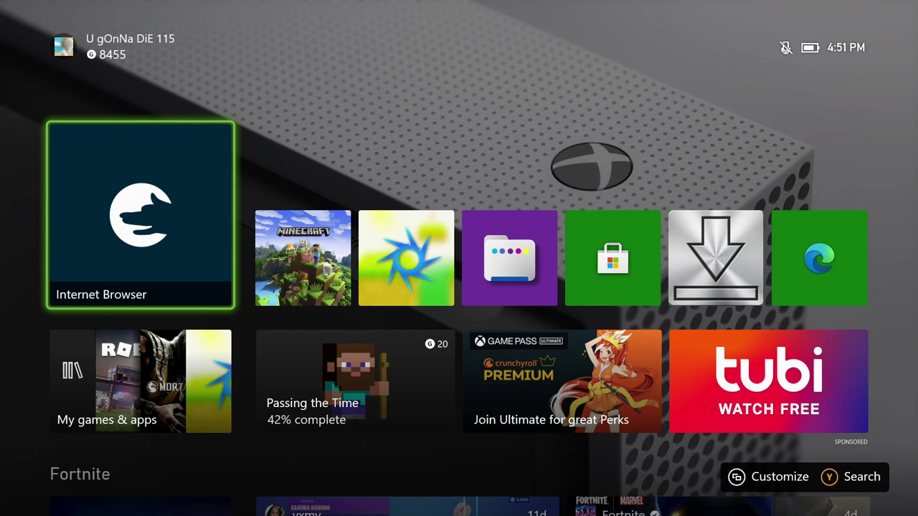
Step: Quit Internet Browser, relaunch it, and dismiss the subscription offer
key("Menu")
key("Down")
key("Down")
key("Down")
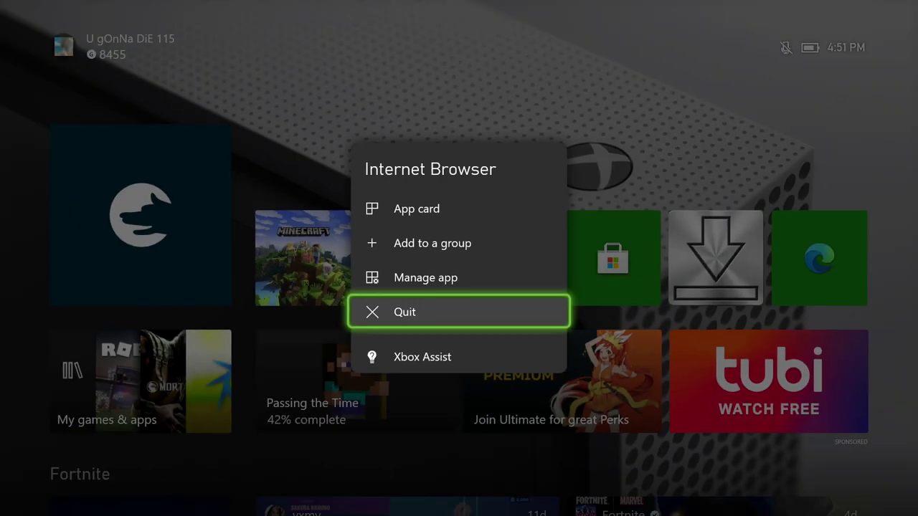
key("Return")
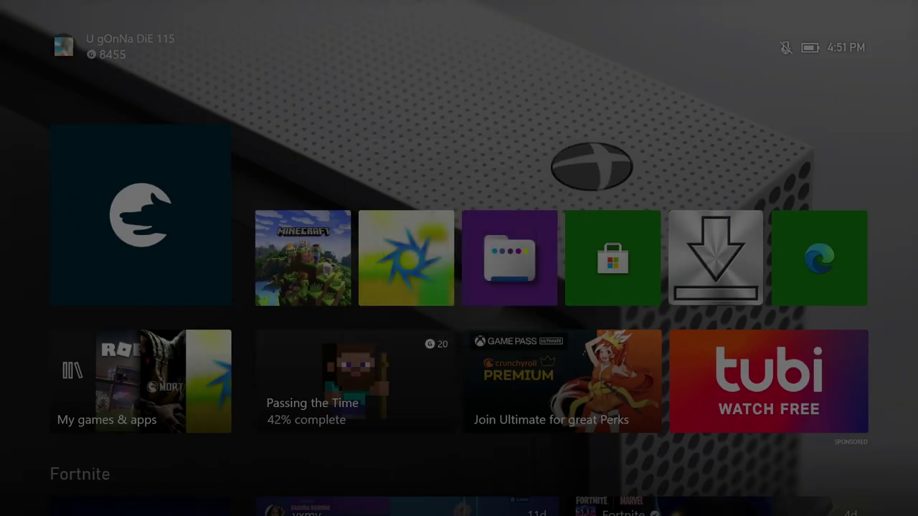
key("Return")
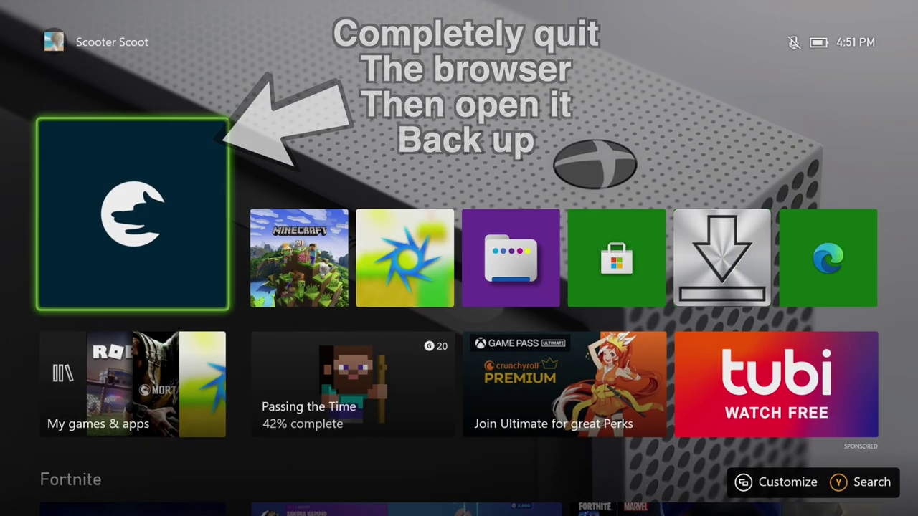
key("Escape")
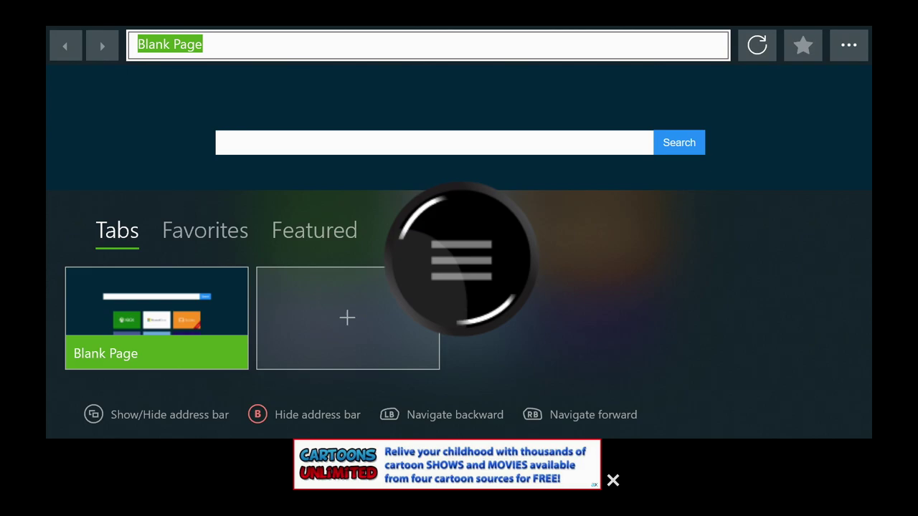
Step: Paste the copied MediaFire link into the address bar and move to the Go button
key("Menu")
key("Down")
key("Down")
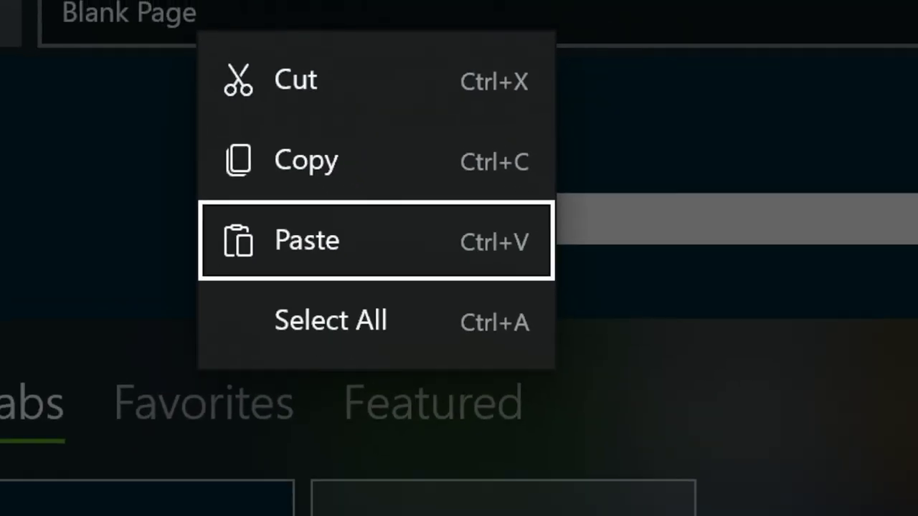
key("Return")
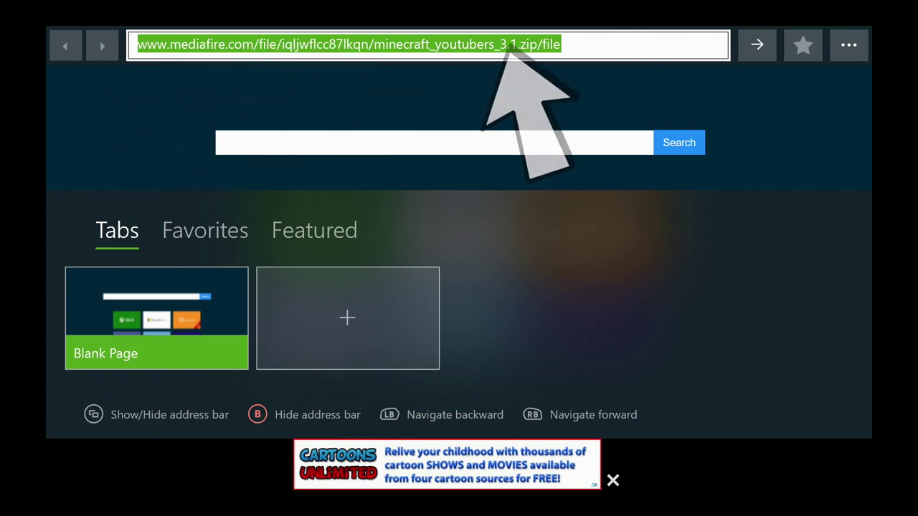
key("Right")
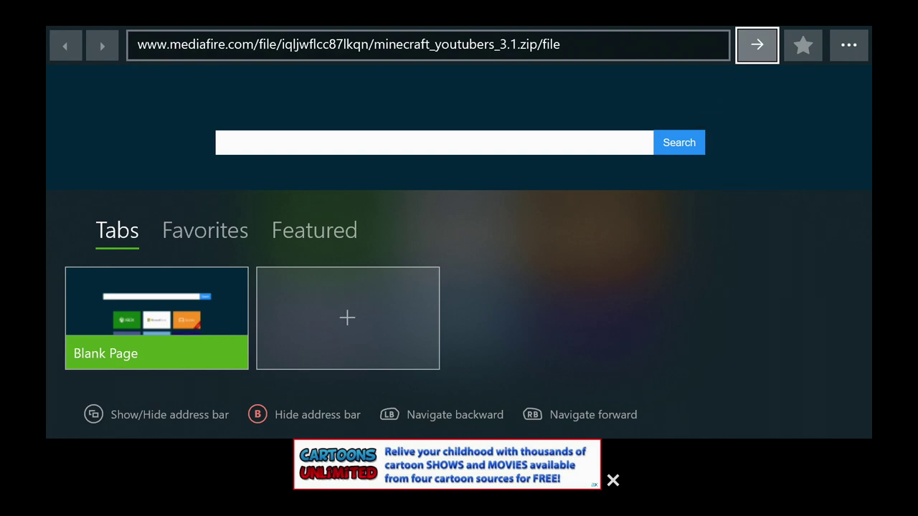
Step: Load the MediaFire page and start downloading the Minecraft YouTubers 3.1 zip
key("Return")
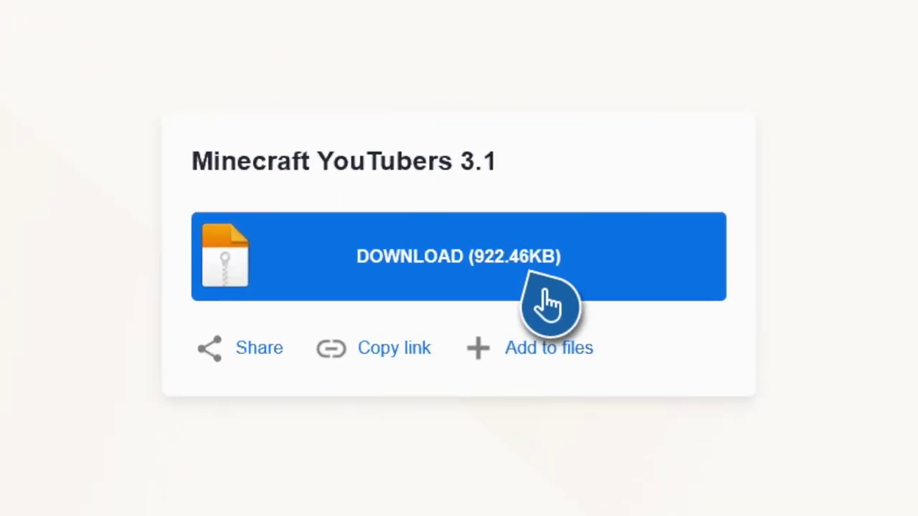
left_click(602, 283)
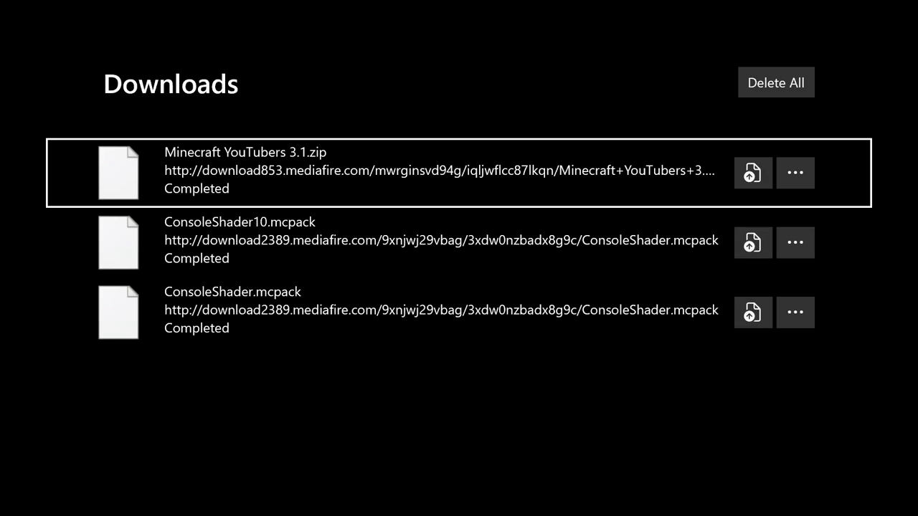
Step: From the Downloads list, choose Save as... for the Minecraft YouTubers 3.1 zip
left_click(459, 244)
left_click(459, 173)
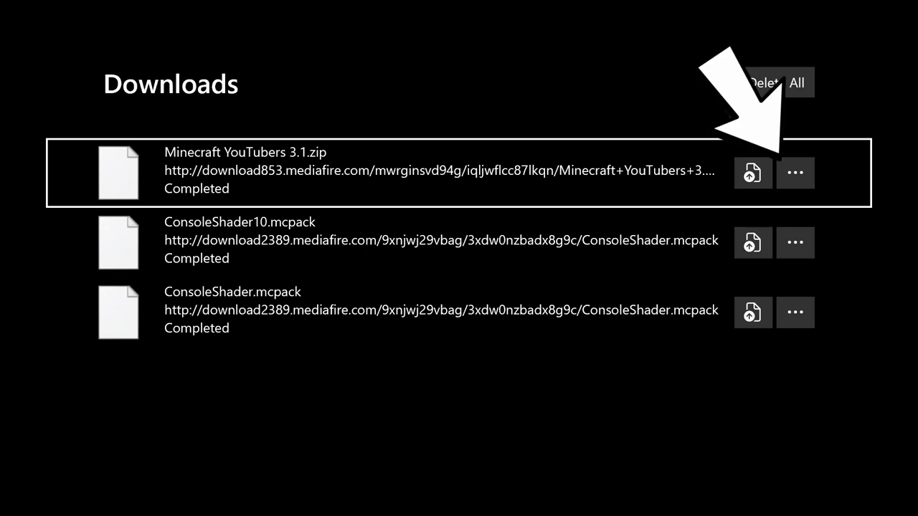
left_click(795, 173)
key("Return")
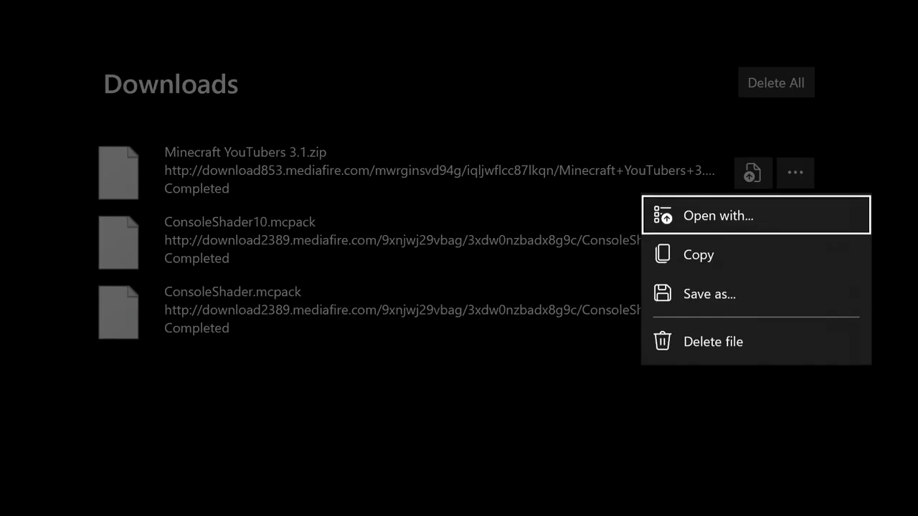
left_click(756, 296)
key("Return")
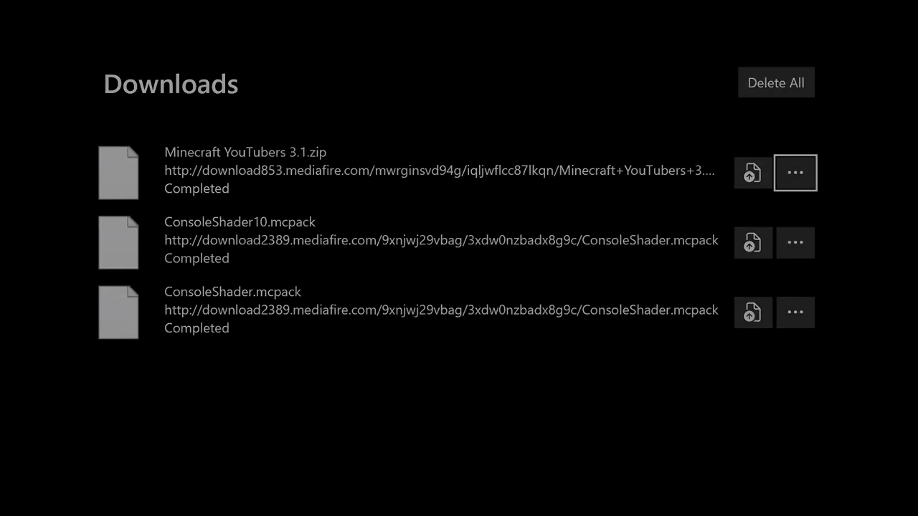
left_click(69, 216)
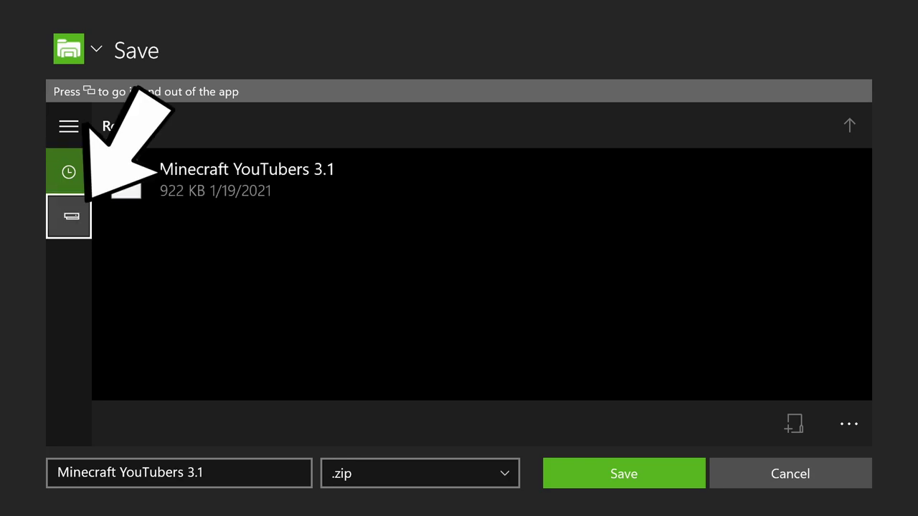
Step: Open This Device > Downloads in the Save picker, then cancel back to Downloads
key("Return")
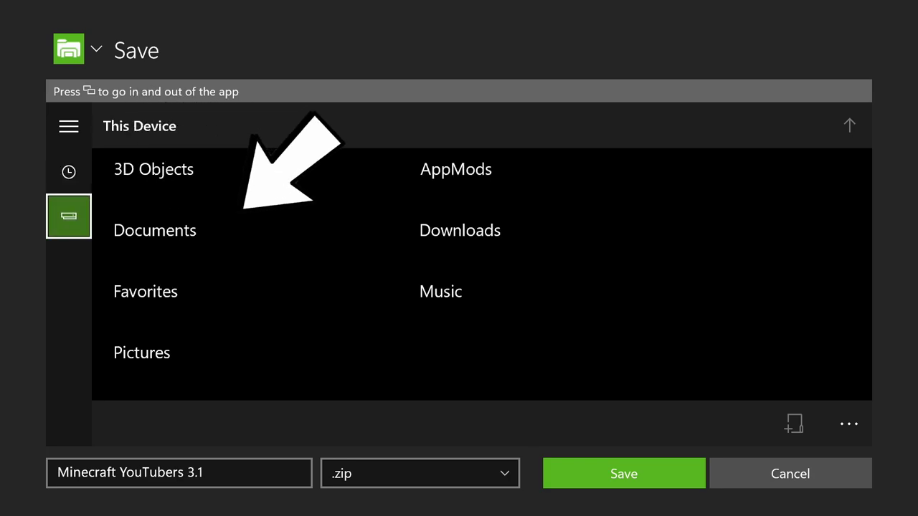
key("Right")
left_click(506, 230)
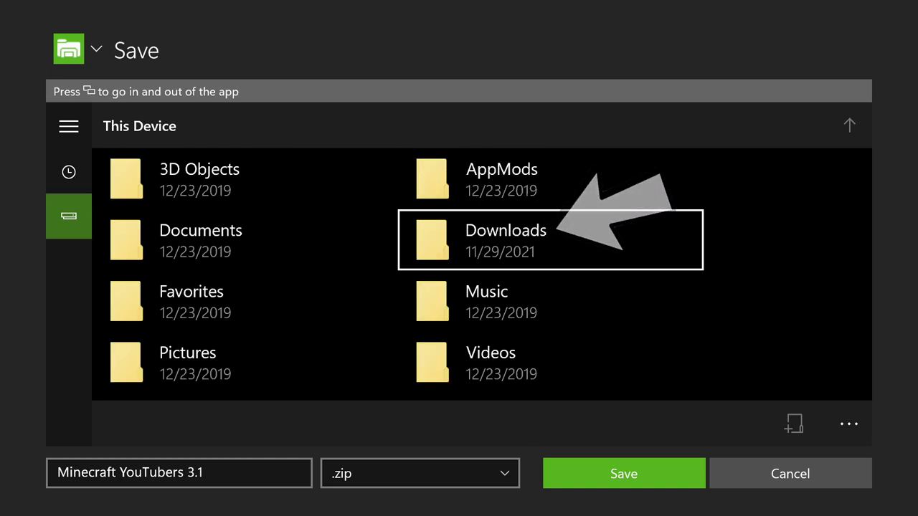
key("Return")
key("Down")
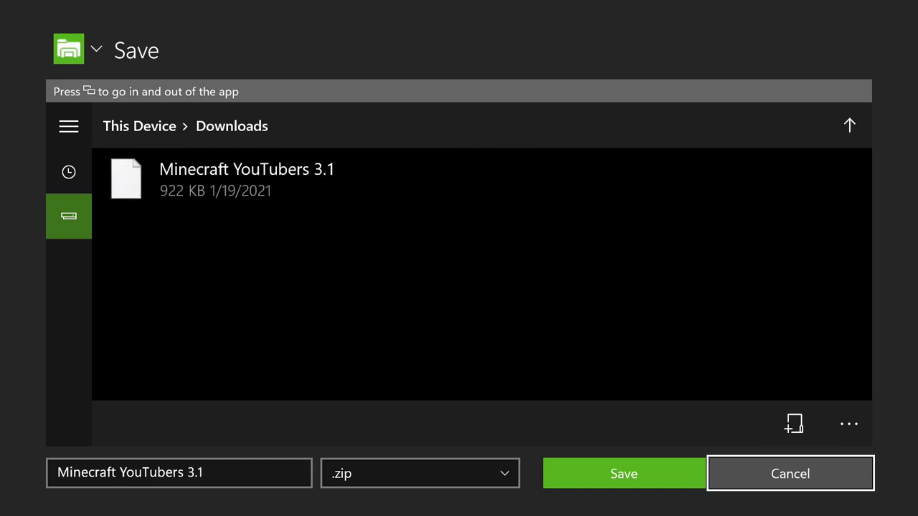
key("Left")
key("Left")
key("Left")
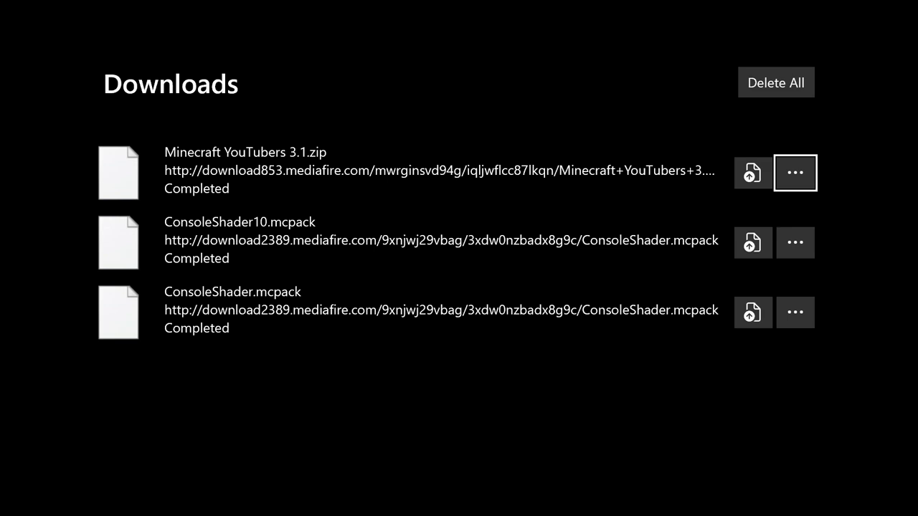
Step: Quit Internet Browser from the home screen and launch My Files Explorer
key("super")
key("Return")
key("Menu")
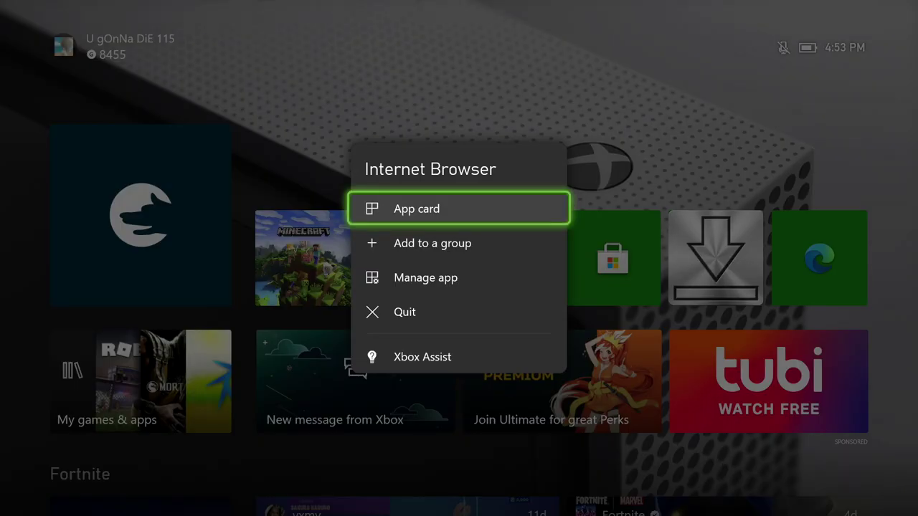
key("Down")
key("Down")
key("Down")
key("Return")
key("Right")
key("Right")
key("Right")
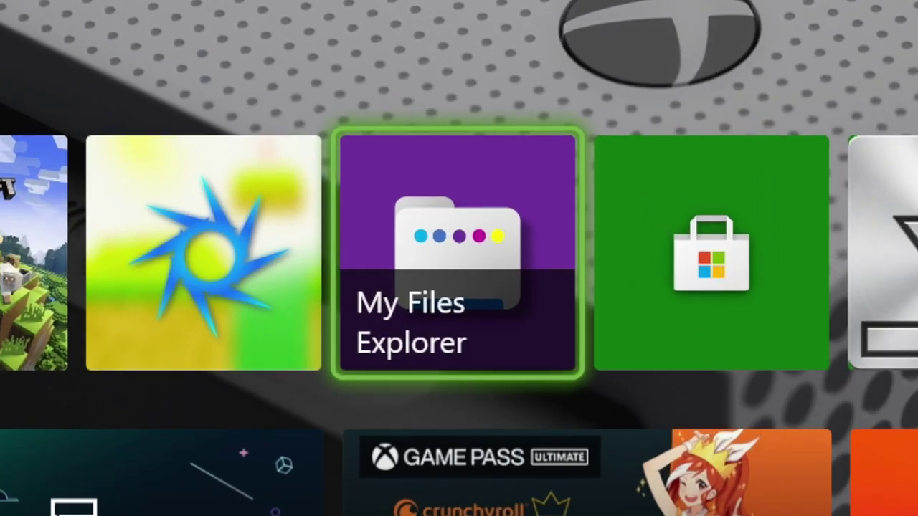
key("Return")
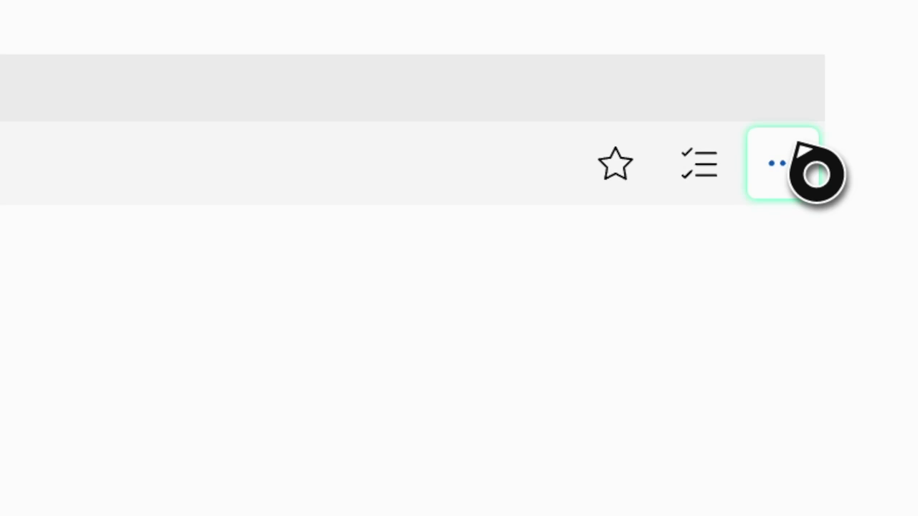
Step: Use Add folder to library to add This Device's storage, giving a UserMgr0 folder beside Other Files
left_click(816, 174)
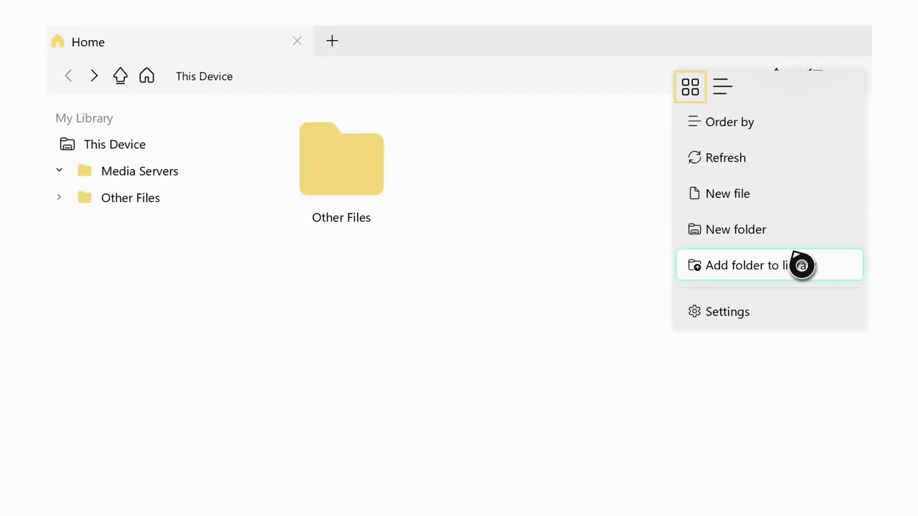
left_click(802, 265)
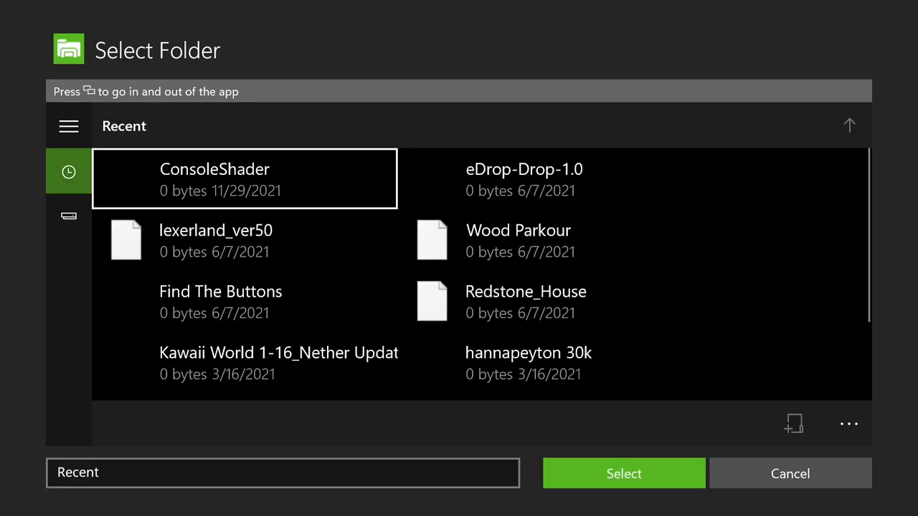
left_click(68, 171)
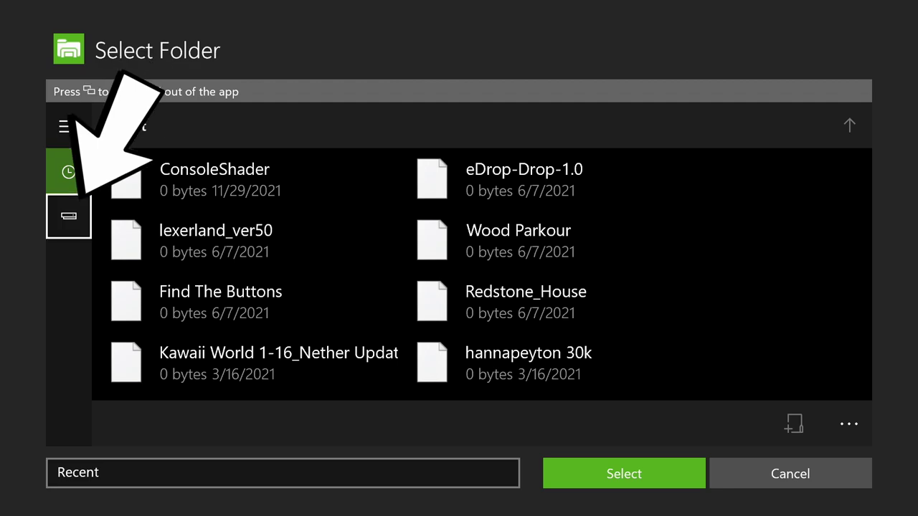
key("Return")
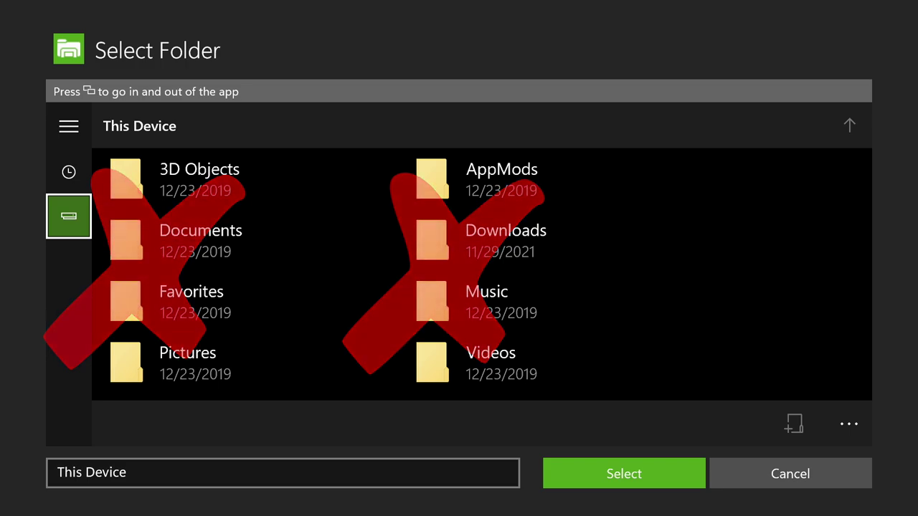
key("Right")
key("Down")
key("Down")
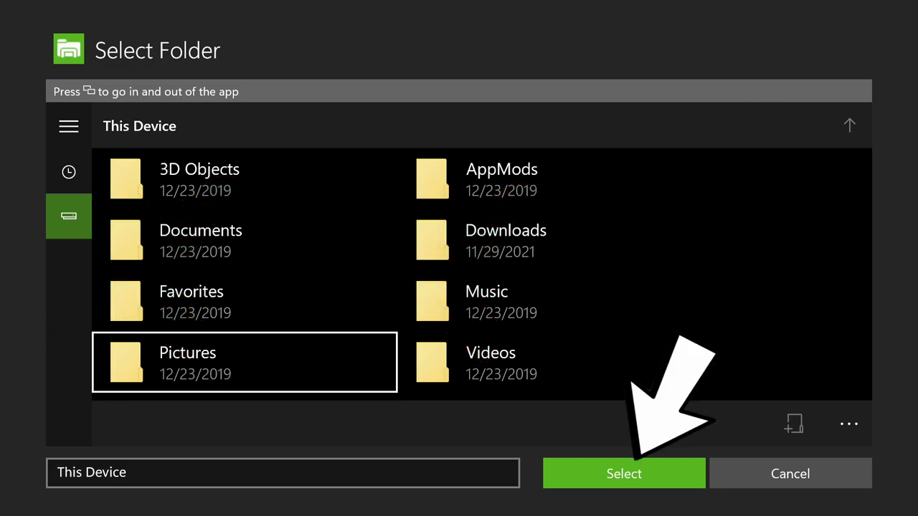
key("Down")
key("Down")
key("Left")
key("Return")
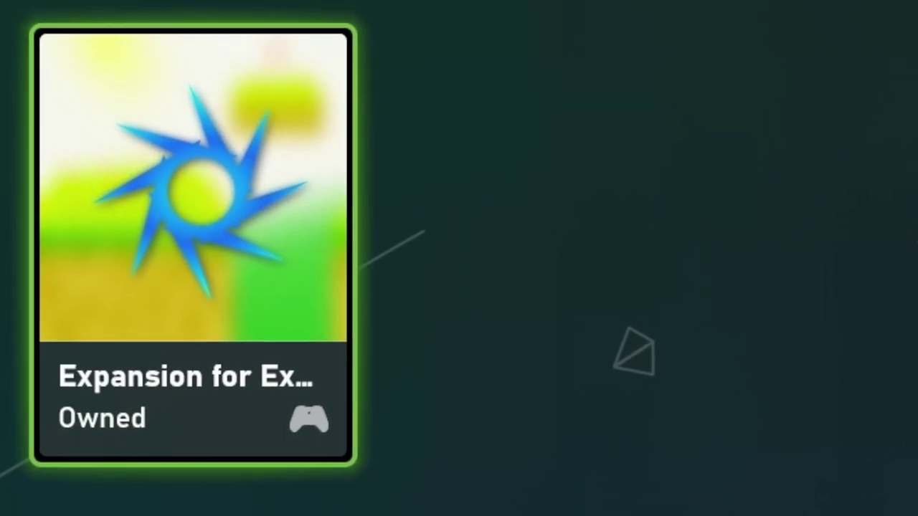
Step: Relaunch My Files Explorer and open UserMgr0 to show its user folders
key("Return")
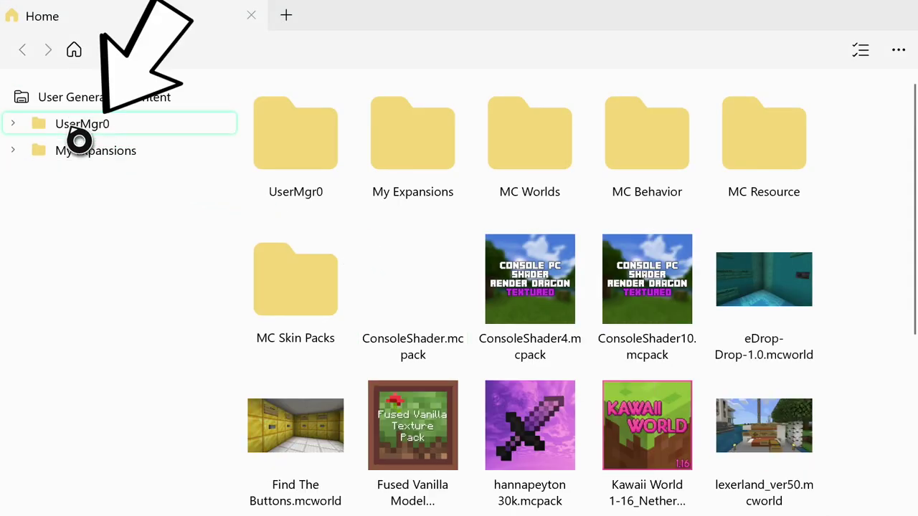
left_click(186, 129)
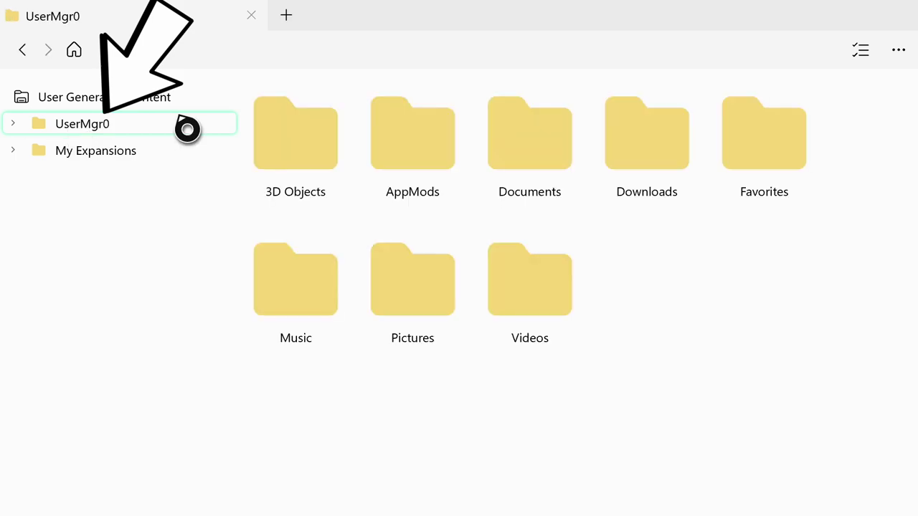
Step: Copy Minecraft YouTubers 3.14.zip from the Downloads folder, then go back to User Generated Content
left_click(695, 209)
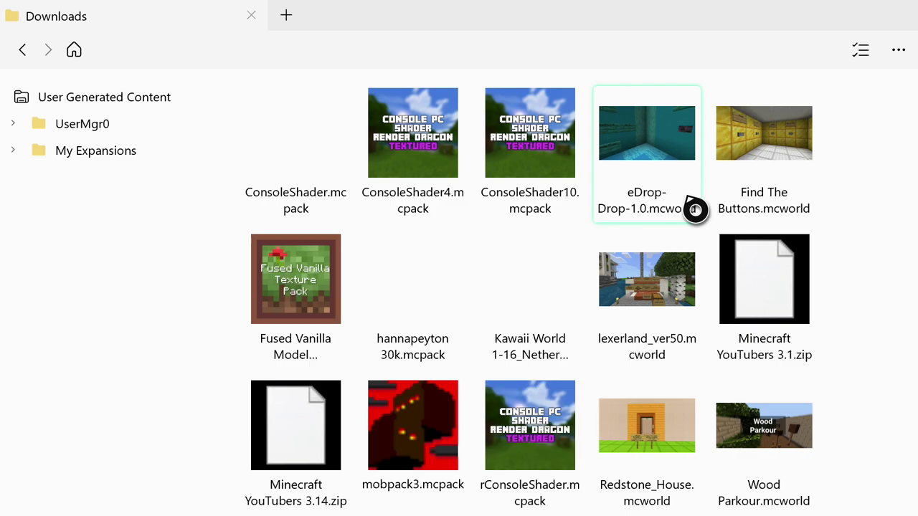
scroll(527, 178, "down", 2)
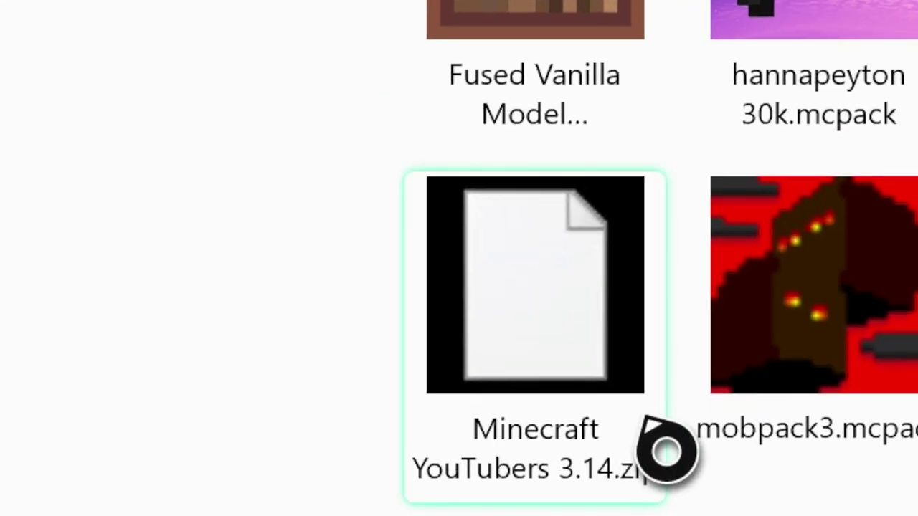
right_click(627, 331)
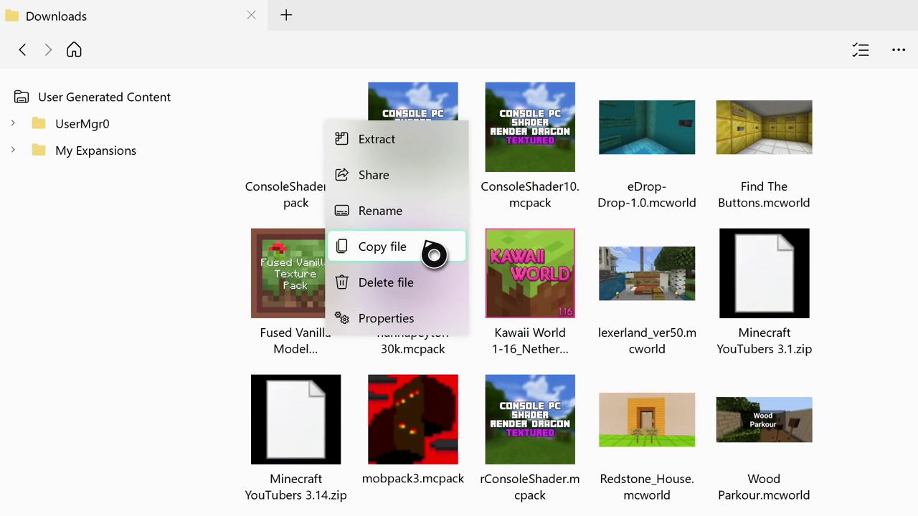
left_click(434, 250)
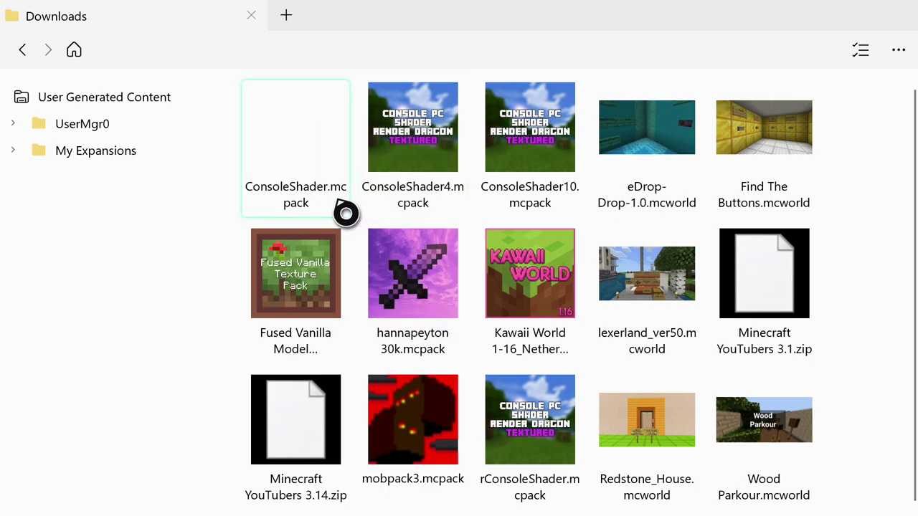
left_click(95, 99)
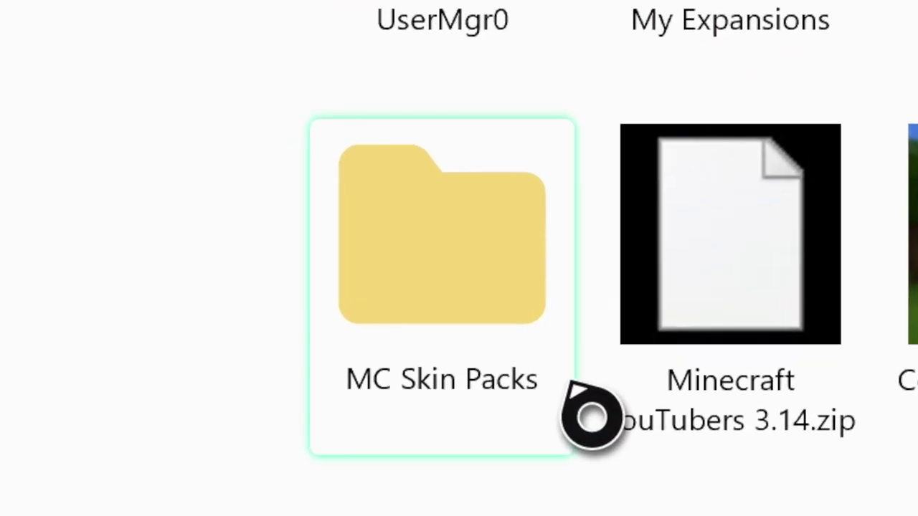
Step: Paste the copied Minecraft YouTubers 3.14.zip into the empty MC Skin Packs folder
double_click(340, 339)
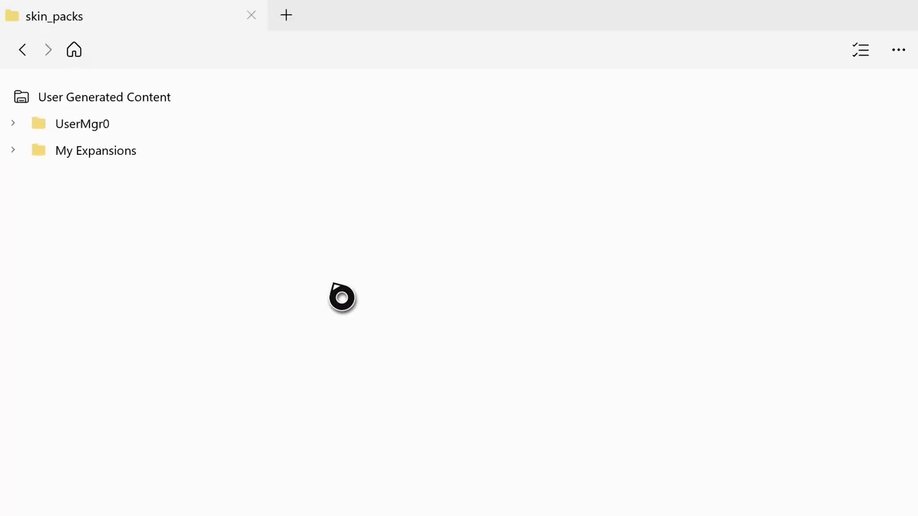
right_click(369, 207)
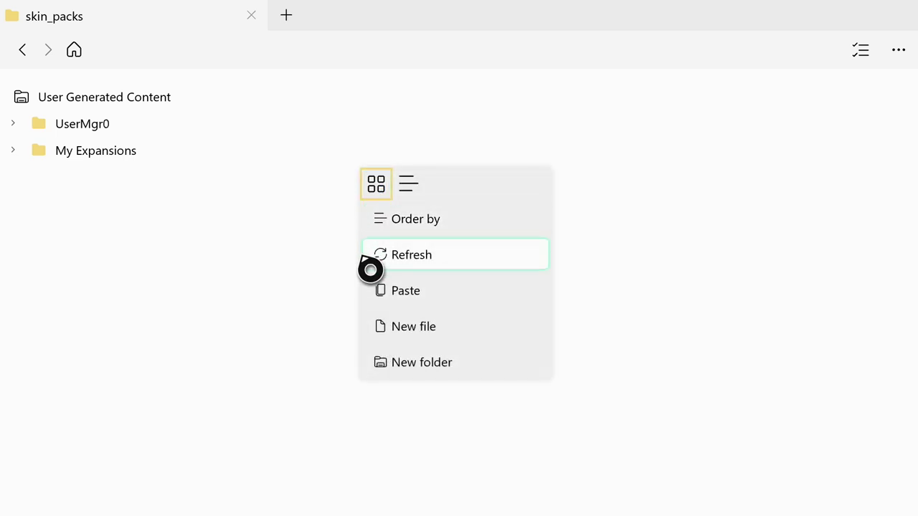
left_click(387, 301)
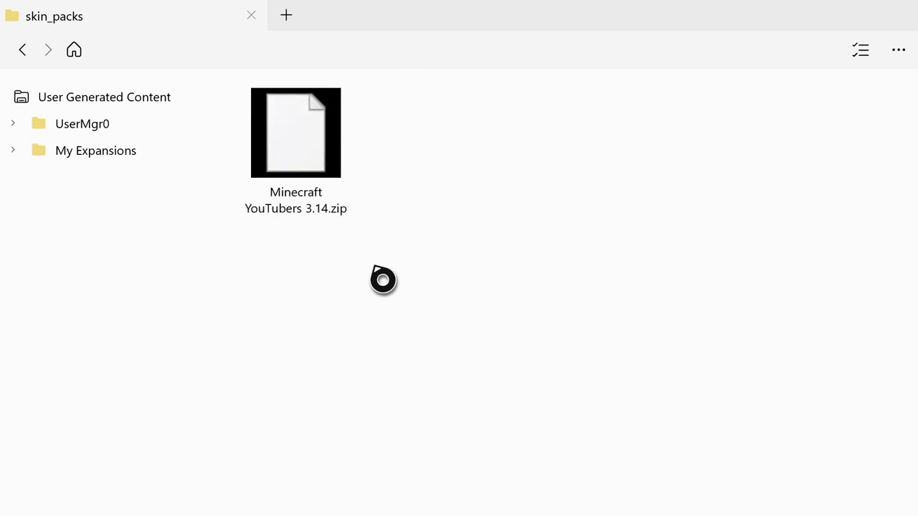
Step: Extract Minecraft YouTubers 3.14.zip into a Minecraft YouTubers folder, delete the zip, and return to User Generated Content
right_click(349, 170)
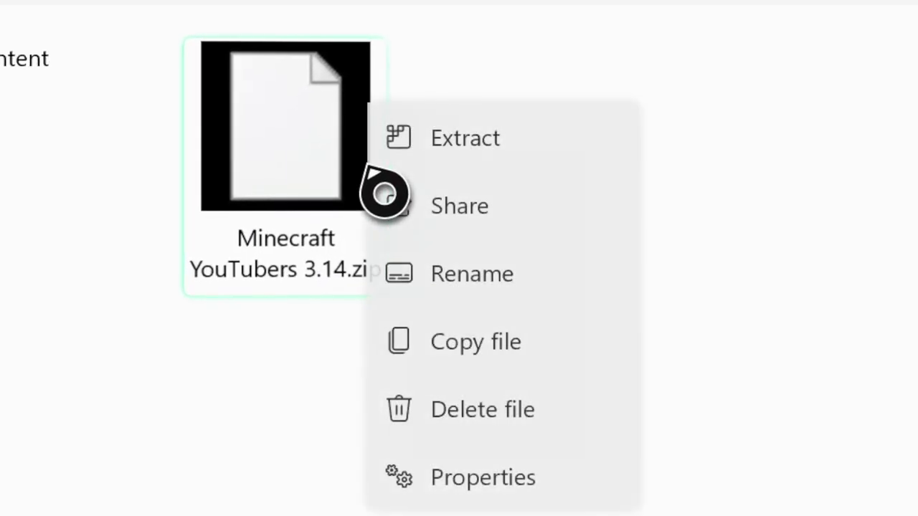
left_click(569, 159)
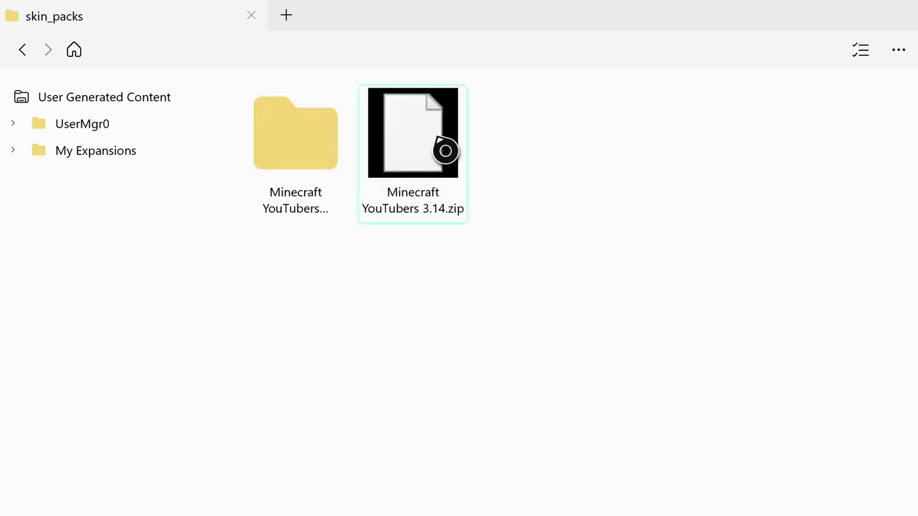
right_click(445, 151)
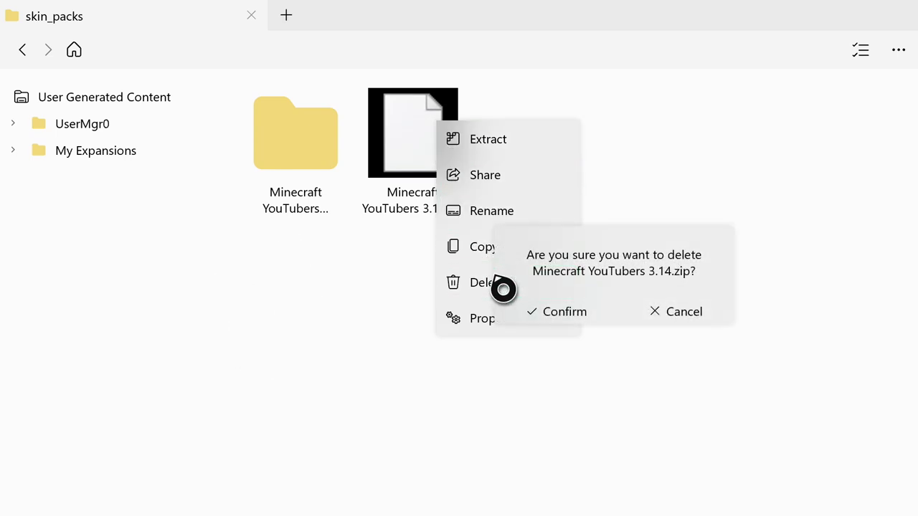
left_click(550, 313)
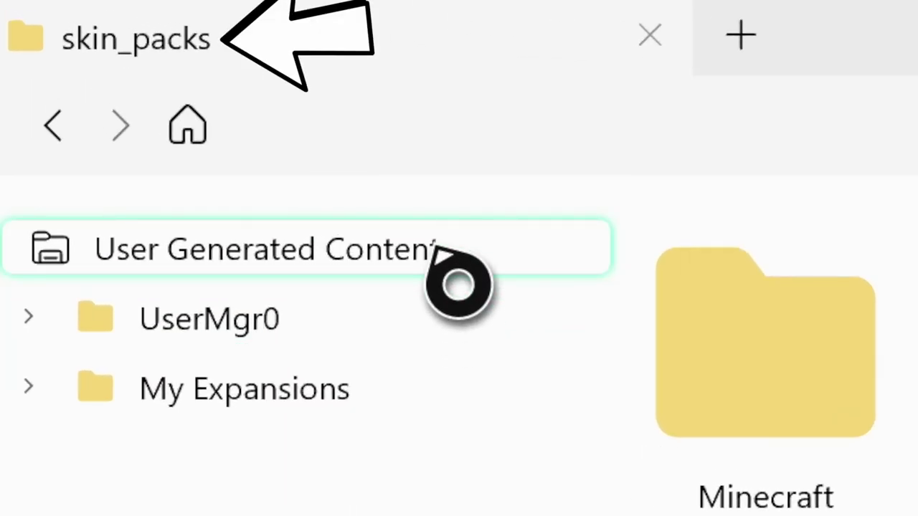
left_click(439, 252)
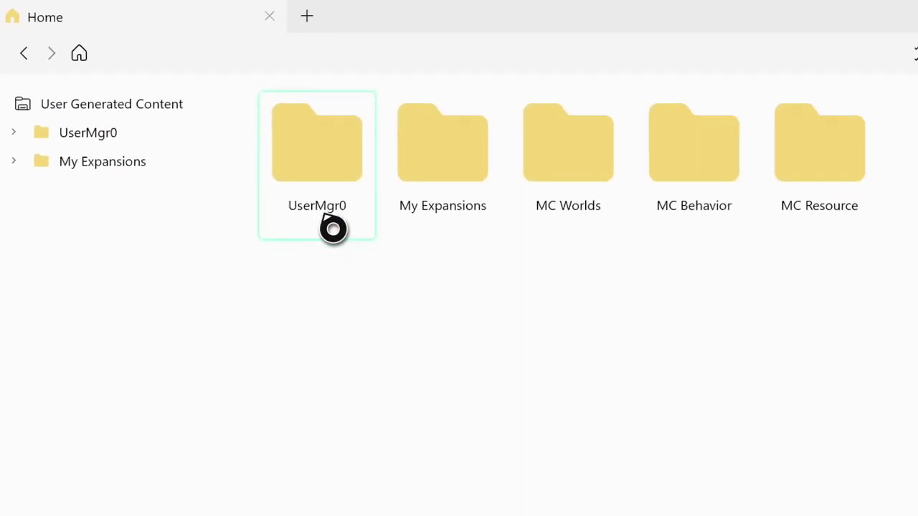